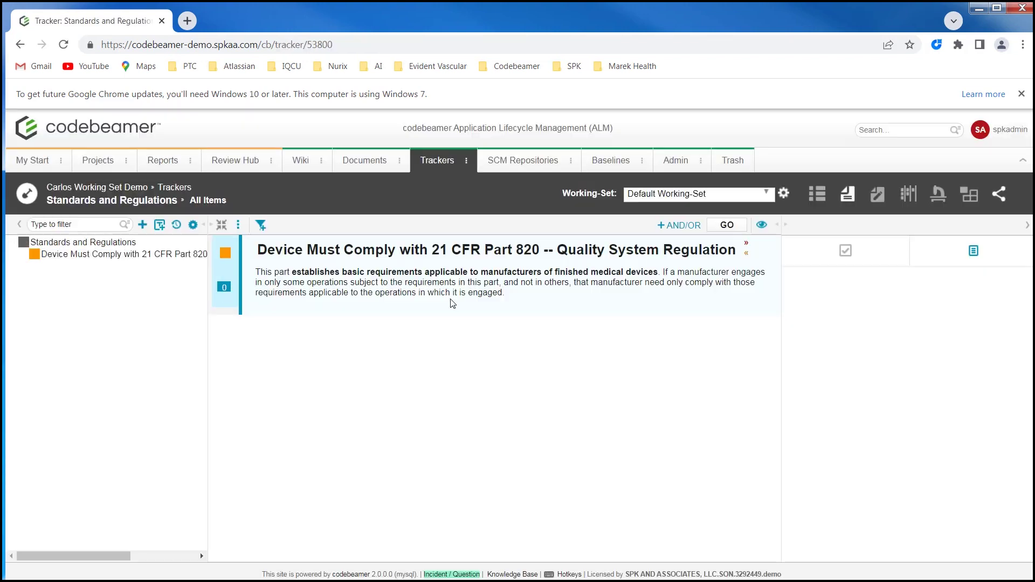
# - Start creating a working set from the project's tracker overview and name it "Customer B"
pyautogui.click(95, 254)
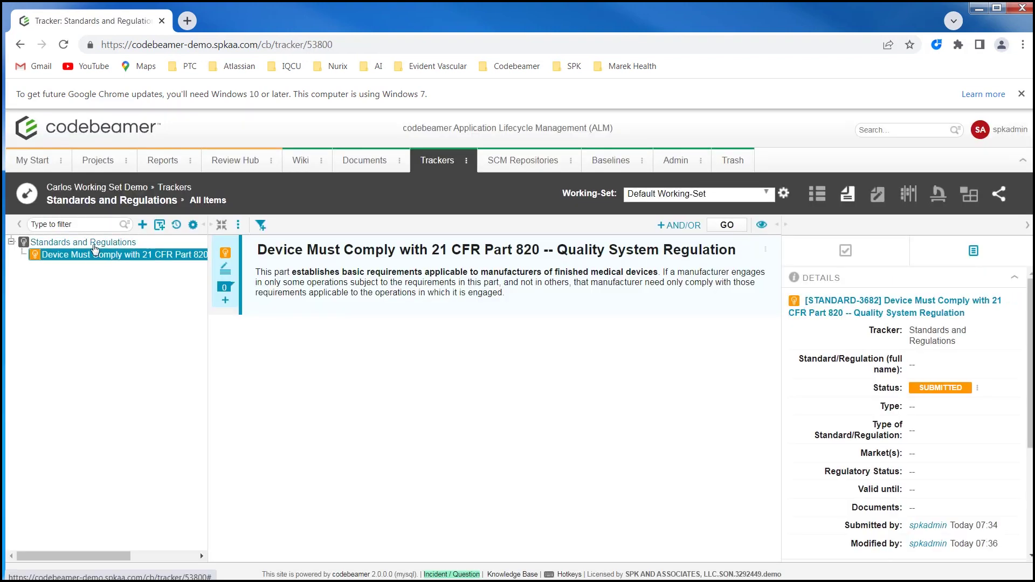
pyautogui.click(175, 187)
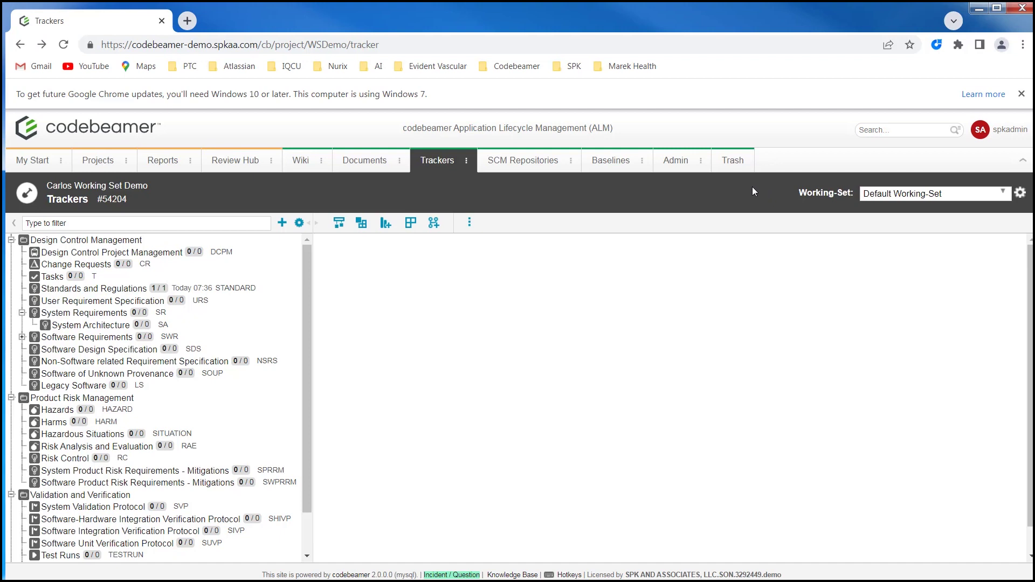
pyautogui.click(434, 223)
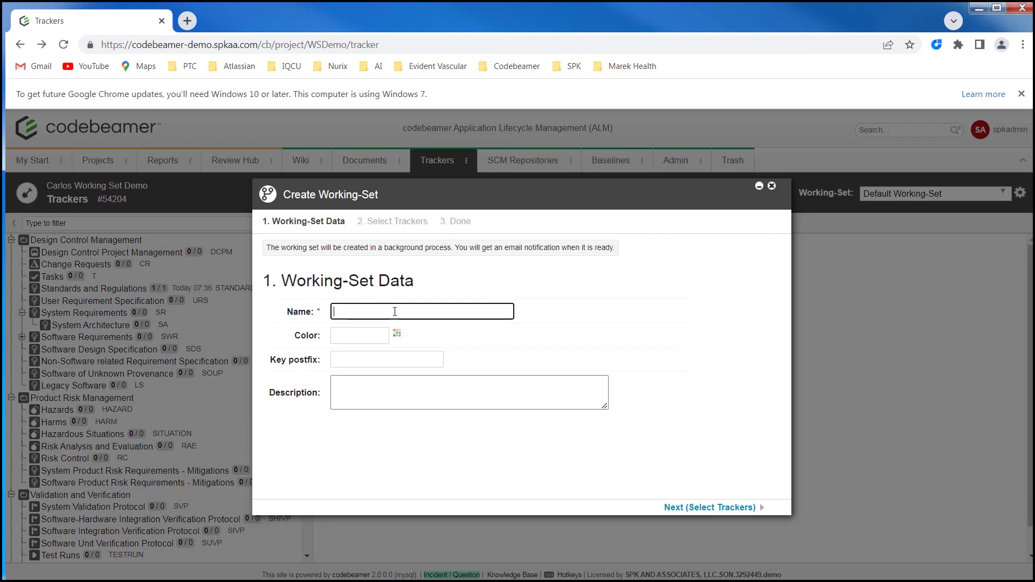
pyautogui.write('Cu')
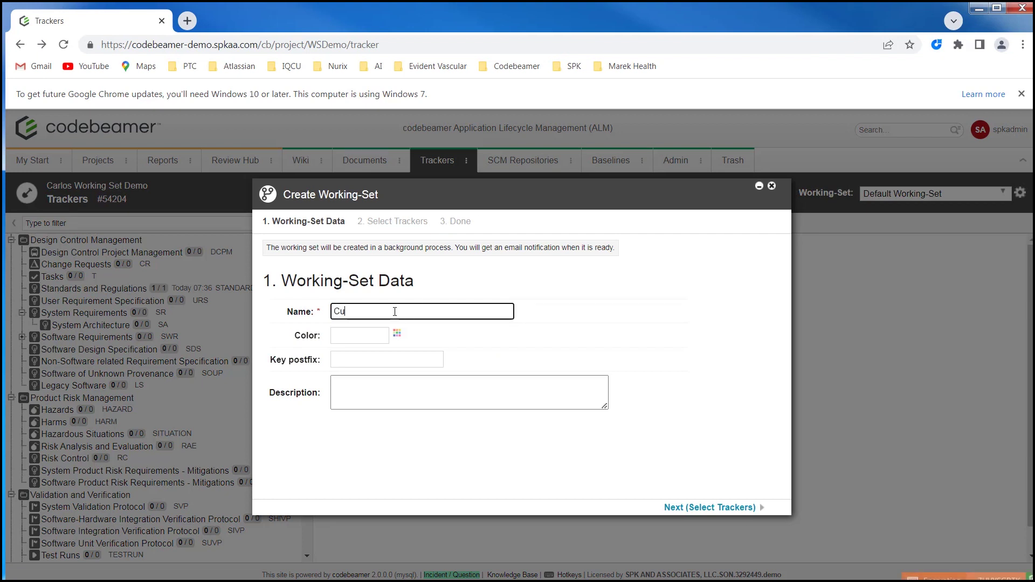
pyautogui.write('stomer B')
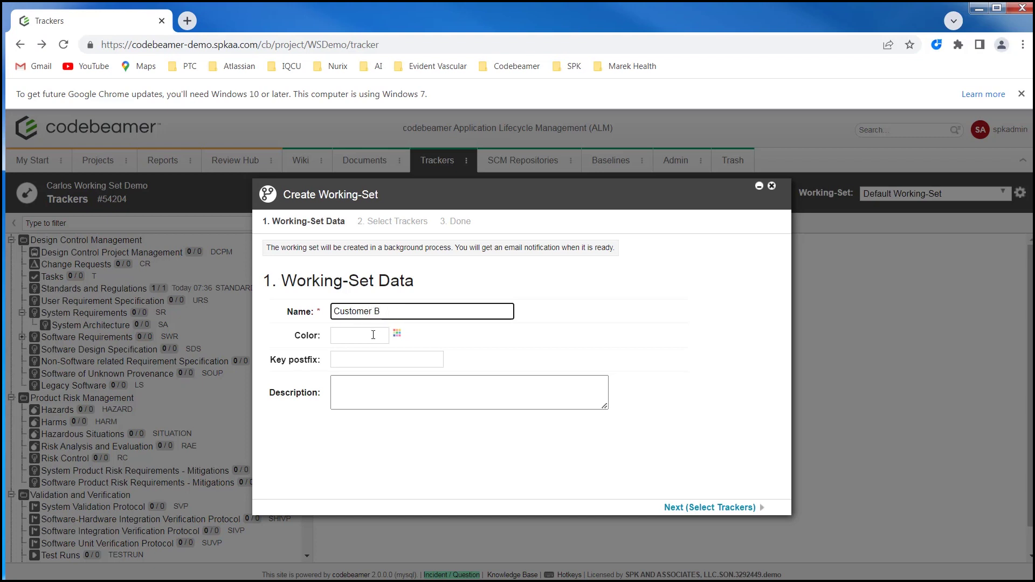
# - Set the new working set's color to #8c0f14 and its key postfix to "Customer B"
pyautogui.click(373, 335)
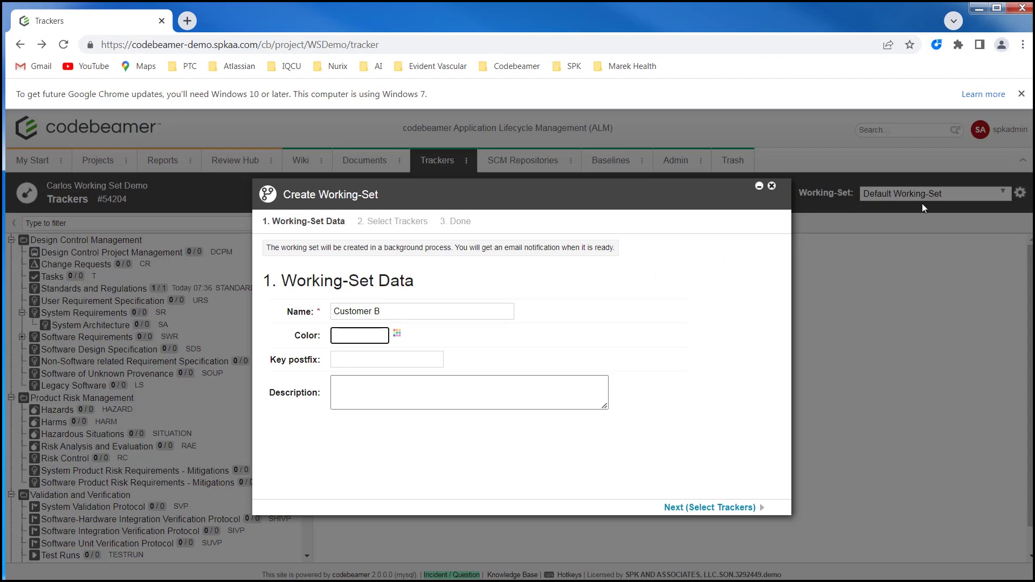
pyautogui.click(397, 334)
pyautogui.click(400, 362)
pyautogui.click(396, 360)
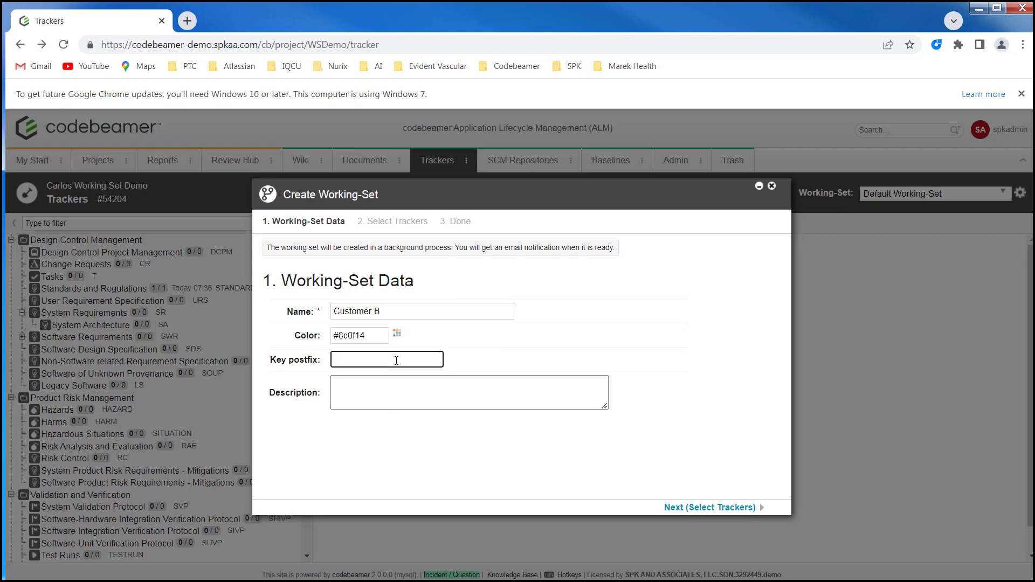
pyautogui.write('Cust')
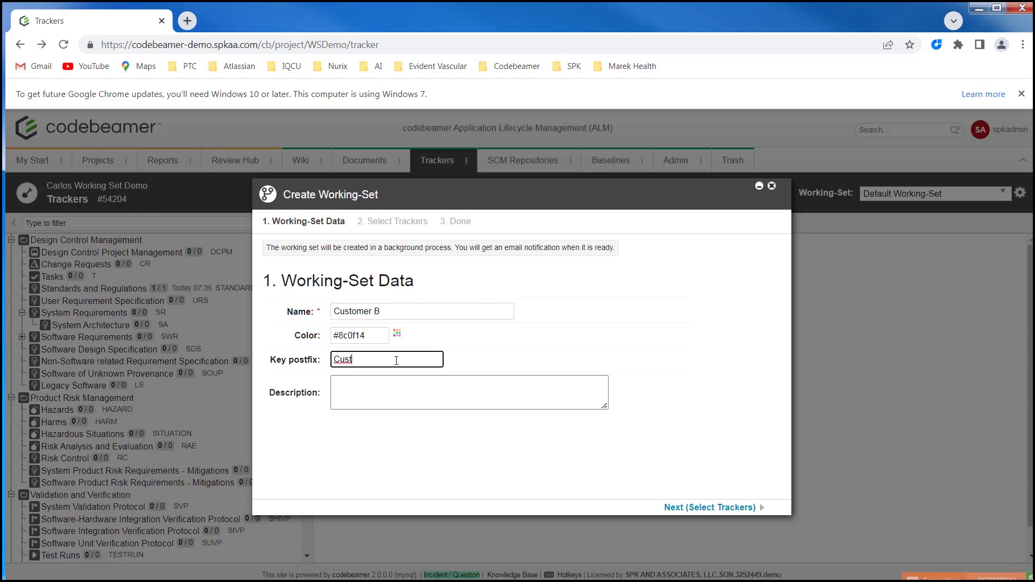
pyautogui.write('omer B')
# - Keep the default tracker selection and sharing settings, review the summary, and create the working set
pyautogui.click(709, 507)
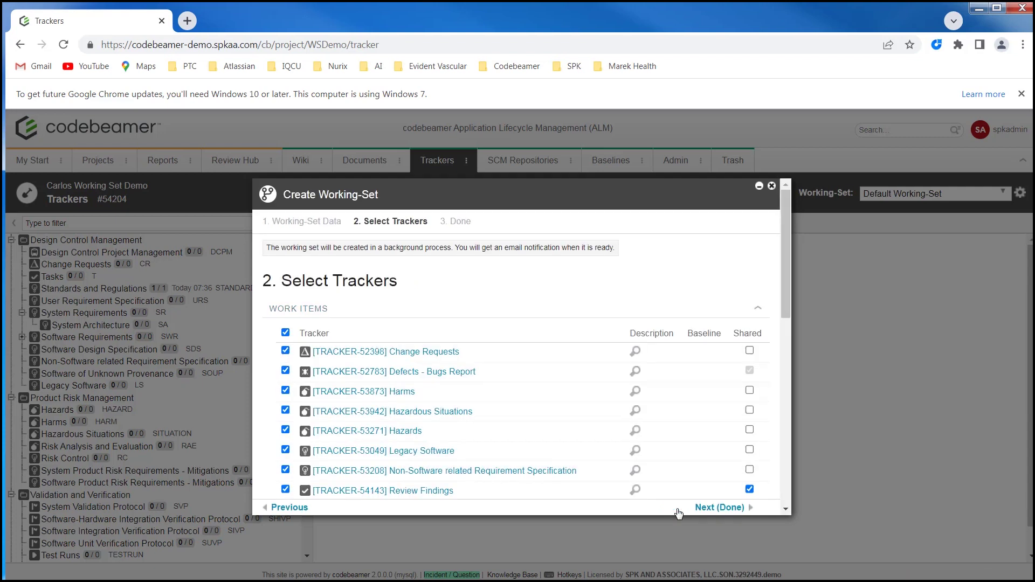
pyautogui.scroll(-2, 790, 258)
pyautogui.scroll(-1, 791, 262)
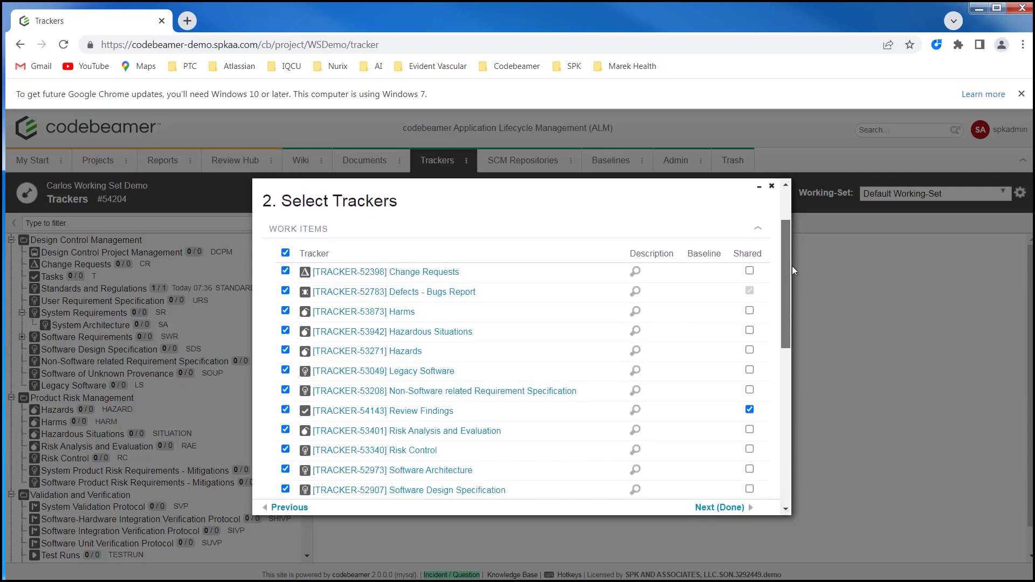
pyautogui.scroll(1, 792, 264)
pyautogui.scroll(2, 791, 253)
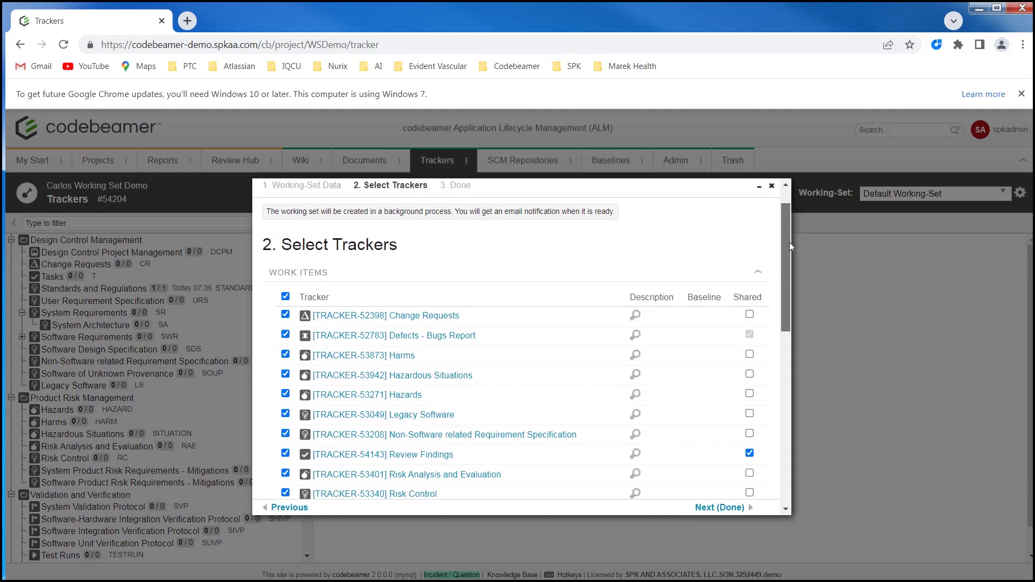
pyautogui.scroll(-1, 789, 245)
pyautogui.moveTo(788, 251)
pyautogui.mouseDown()
pyautogui.moveTo(775, 383)
pyautogui.moveTo(778, 247)
pyautogui.mouseUp()
pyautogui.scroll(-2, 774, 383)
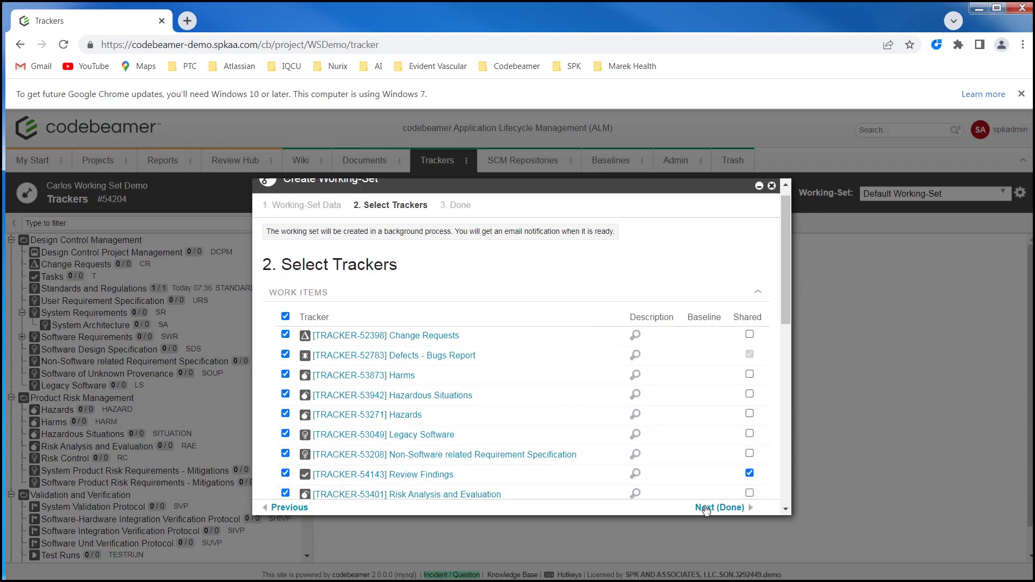
pyautogui.click(727, 509)
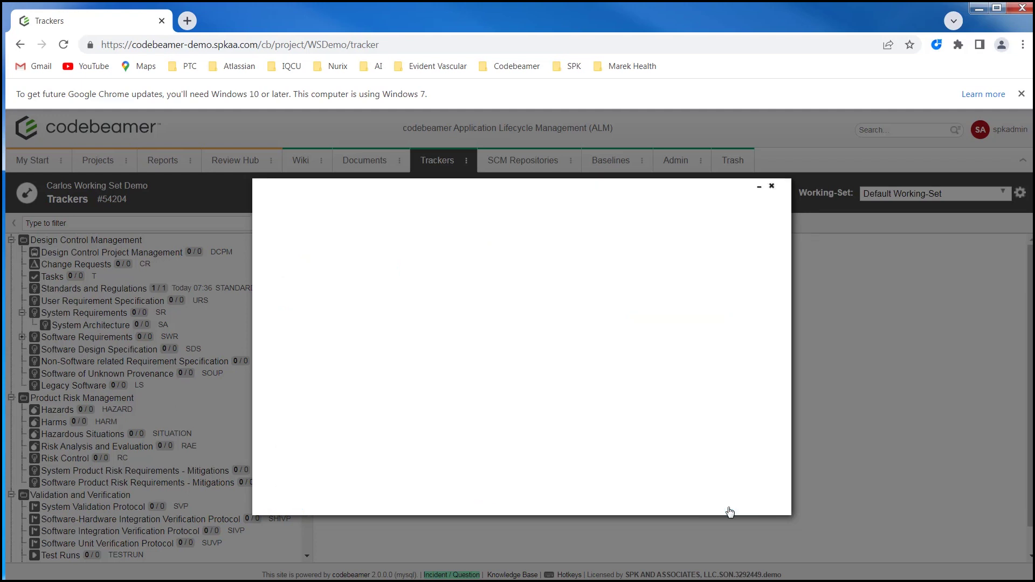
pyautogui.moveTo(789, 256); pyautogui.dragTo(797, 388)
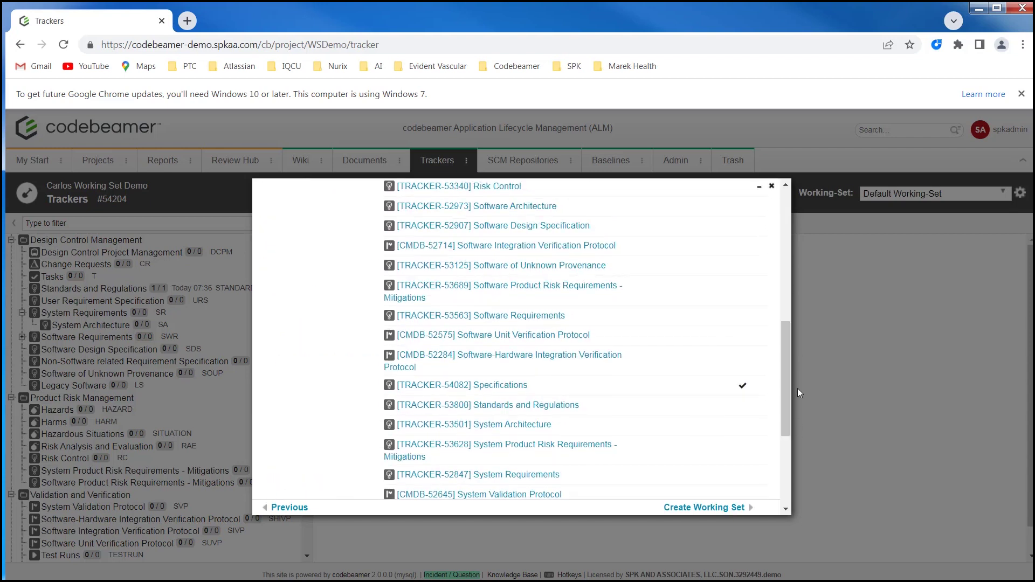
pyautogui.click(704, 507)
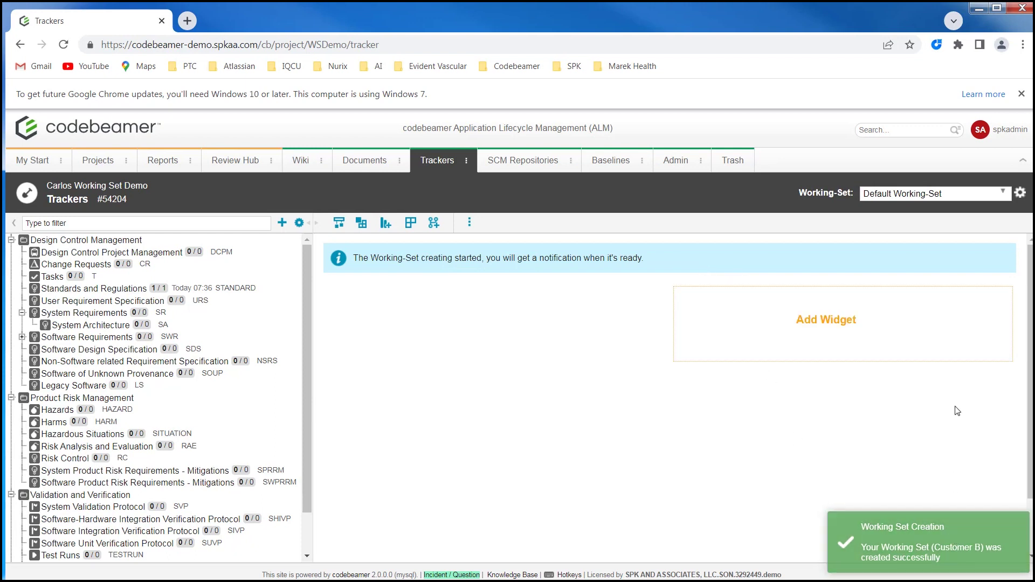
# - Switch the project to the Customer B working set and open its Standards and Regulations tracker
pyautogui.click(1004, 194)
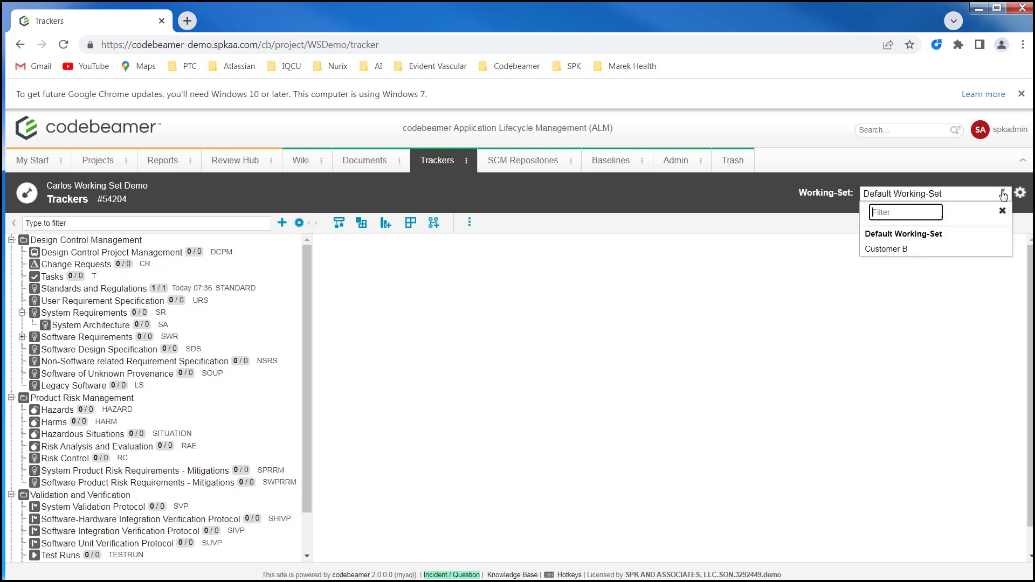
pyautogui.click(905, 251)
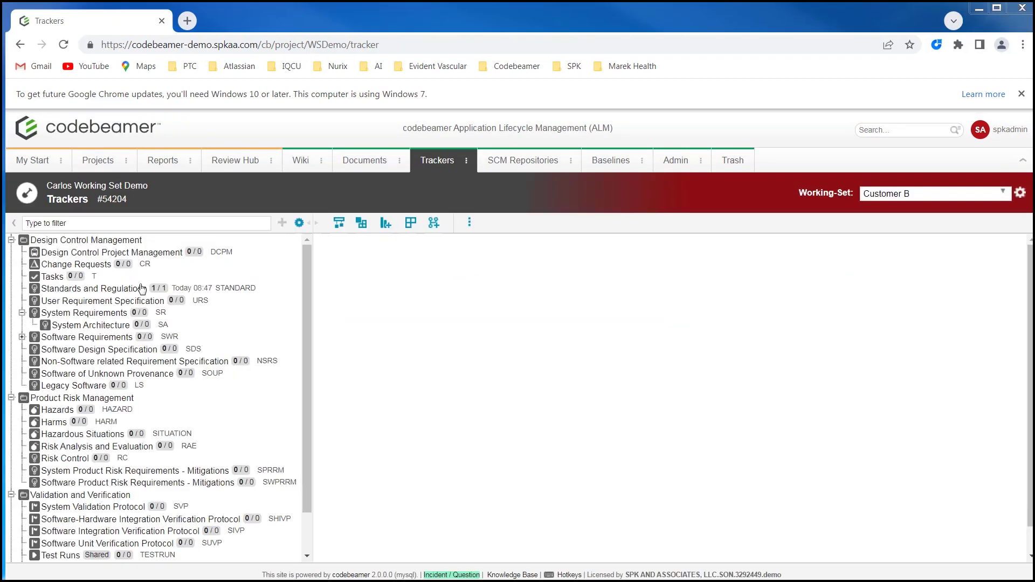
pyautogui.click(132, 292)
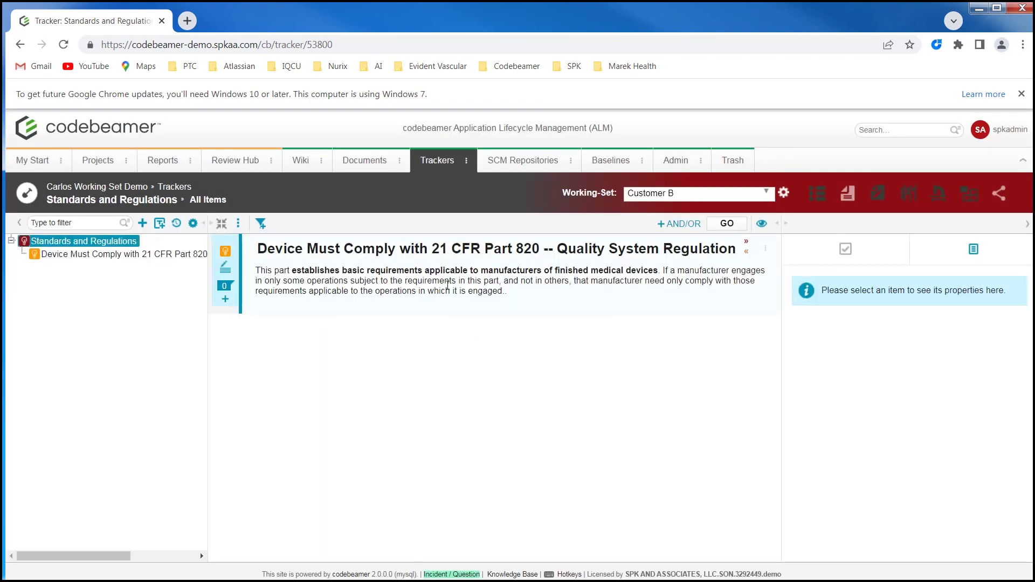
# - Compare the Standards and Regulations tracker in the Default Working-Set with its Customer B version, ending in Customer B
pyautogui.click(769, 193)
pyautogui.click(690, 233)
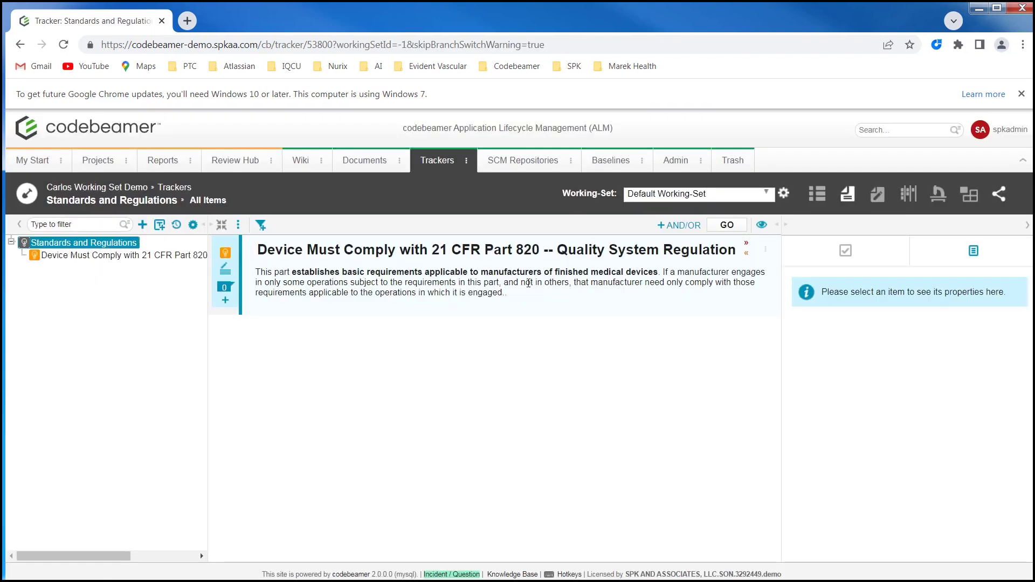
pyautogui.click(762, 196)
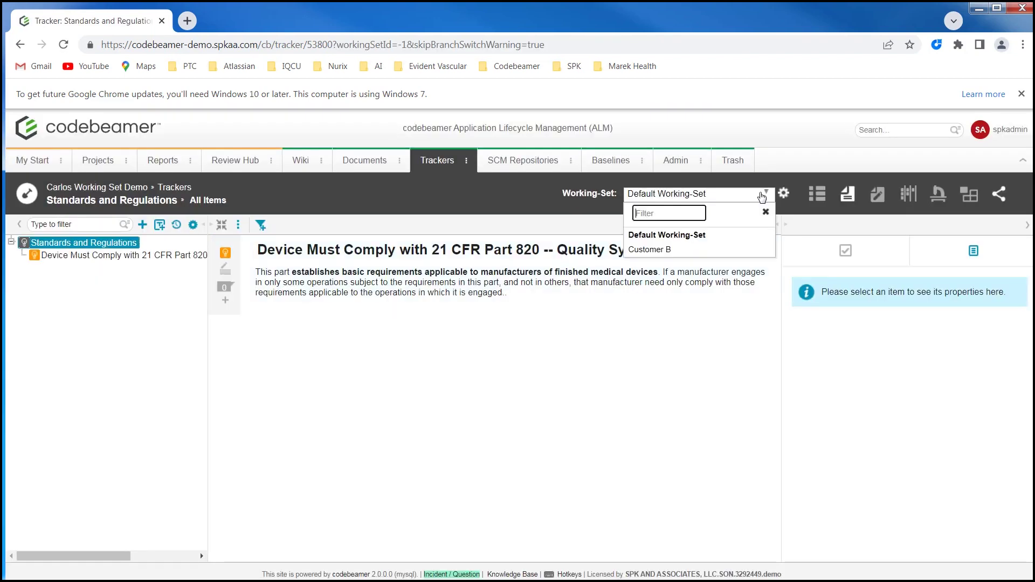
pyautogui.click(671, 250)
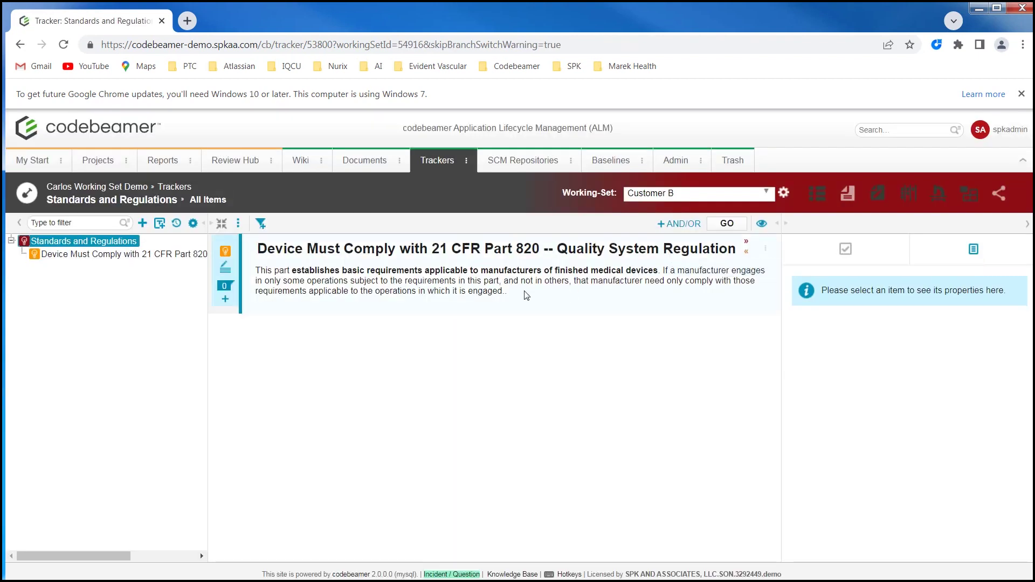
# - Replace the item description's trailing periods with the new line "USA and Europe (13485 - Quality Management System for Medical Device Manufacturing)" and save
pyautogui.click(226, 274)
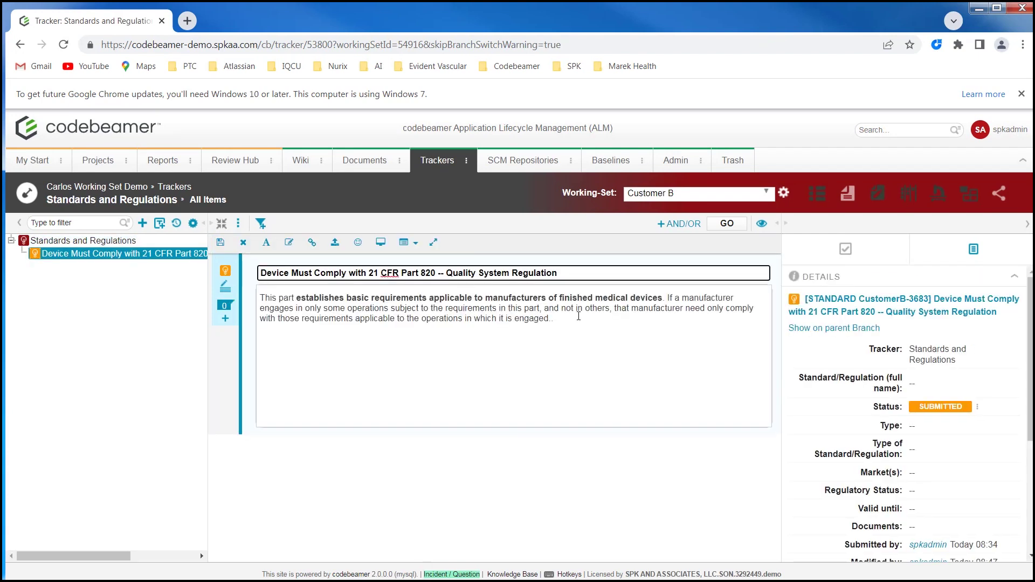
pyautogui.press('BackSpace')
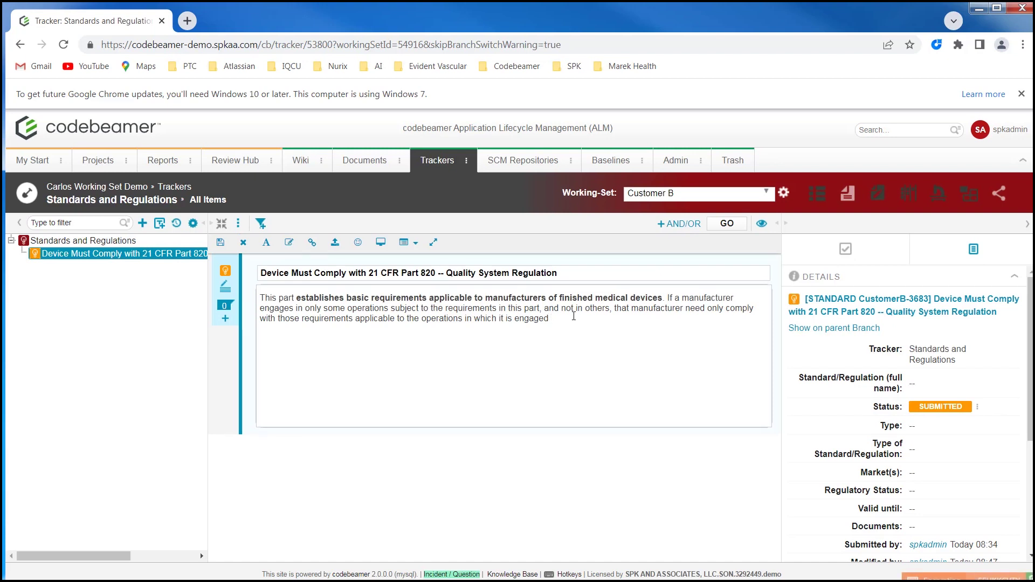
pyautogui.write('USA and Europe (13485 - Quality Management System for Medical Device Manufacturing)')
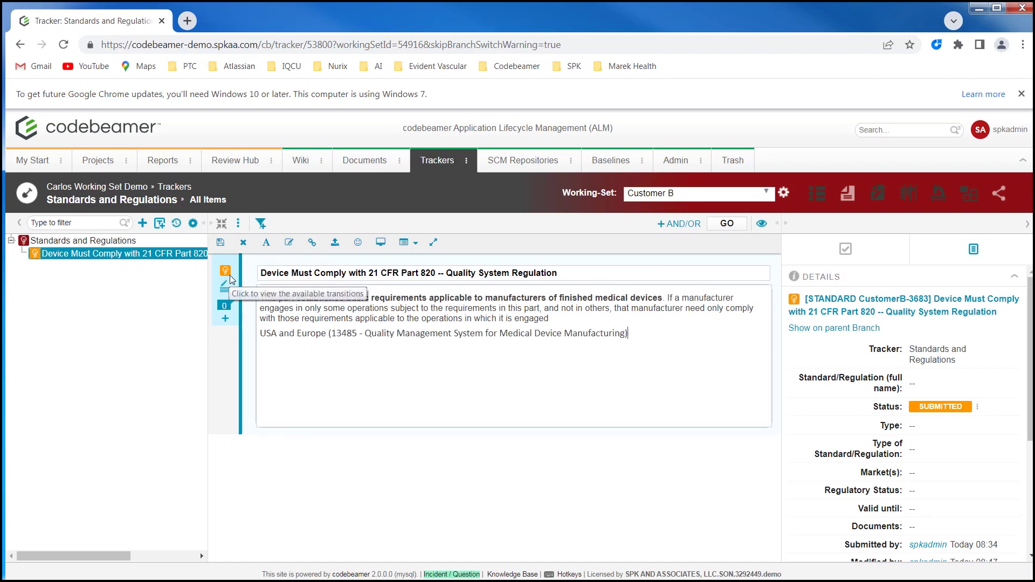
pyautogui.click(221, 243)
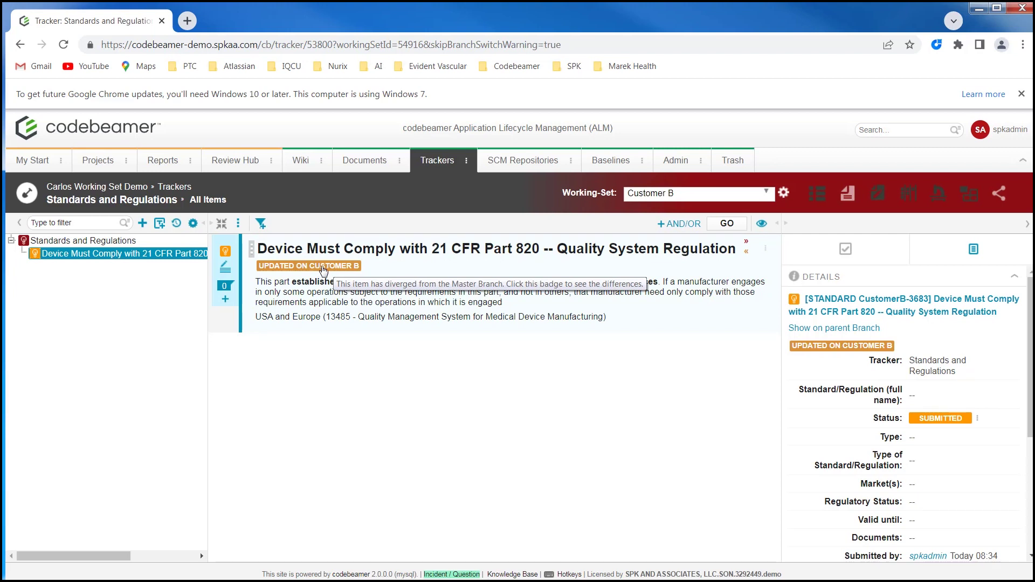
# - Check the edited item's description in the Default Working-Set and return to the Customer B working set
pyautogui.click(766, 194)
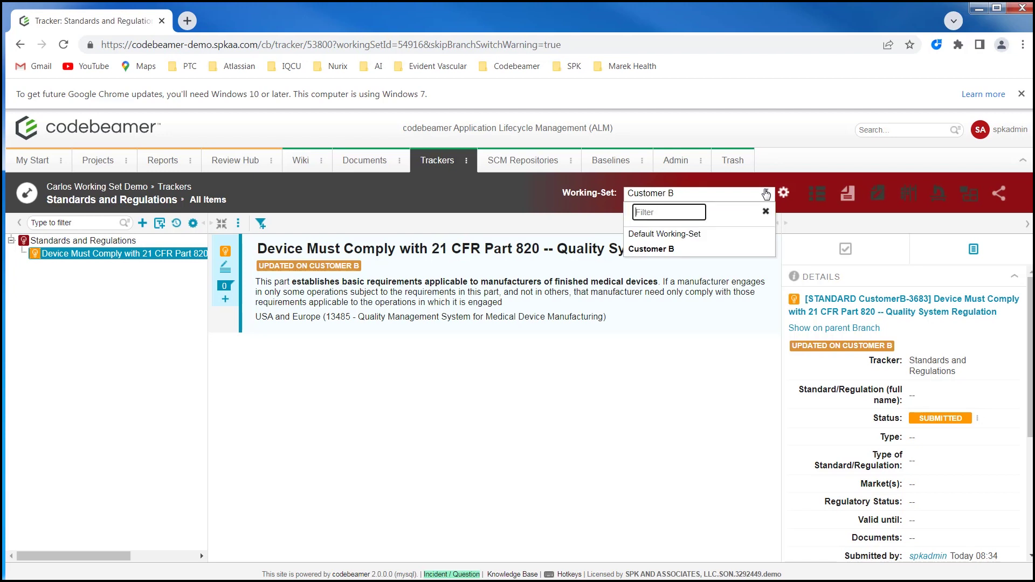
pyautogui.click(692, 234)
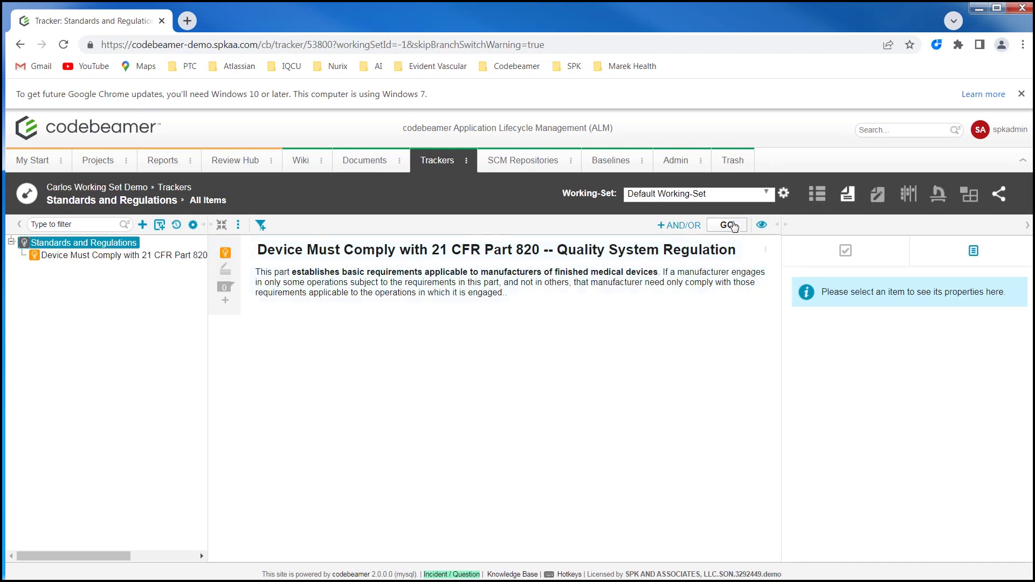
pyautogui.click(768, 195)
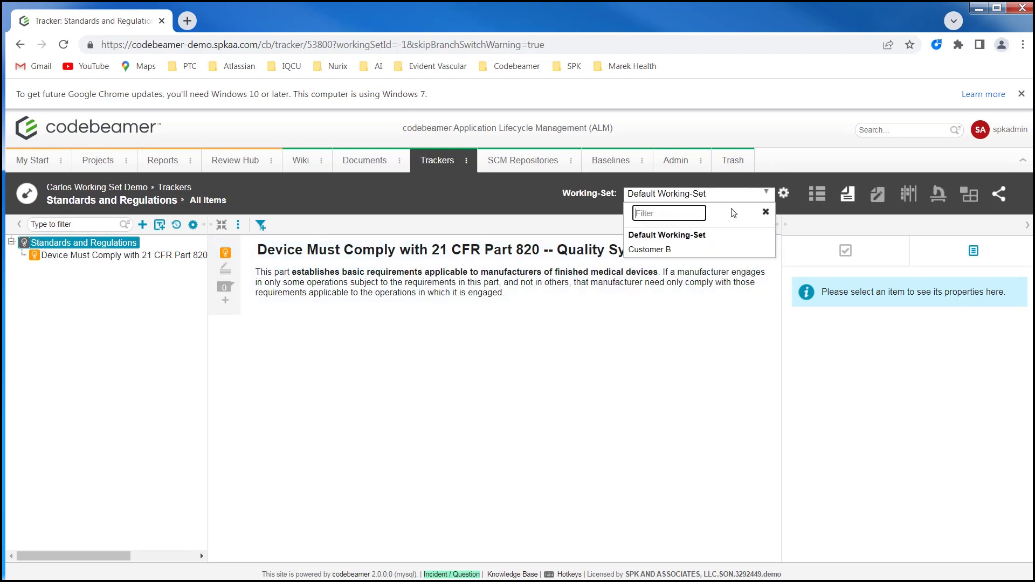
pyautogui.click(663, 254)
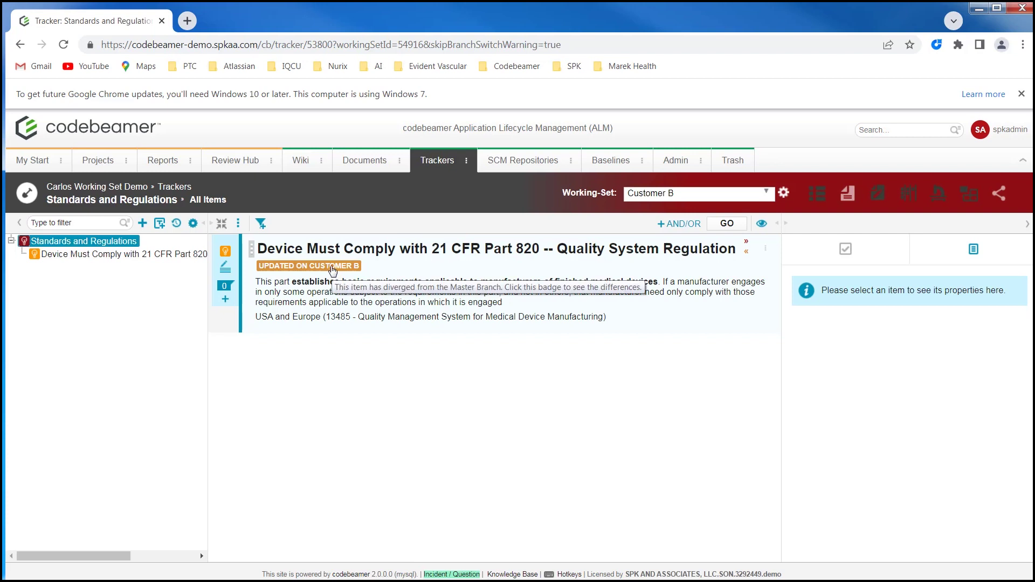
# - Open the merge view for the diverged item, examine its description differences side by side, and close the comparison
pyautogui.click(240, 229)
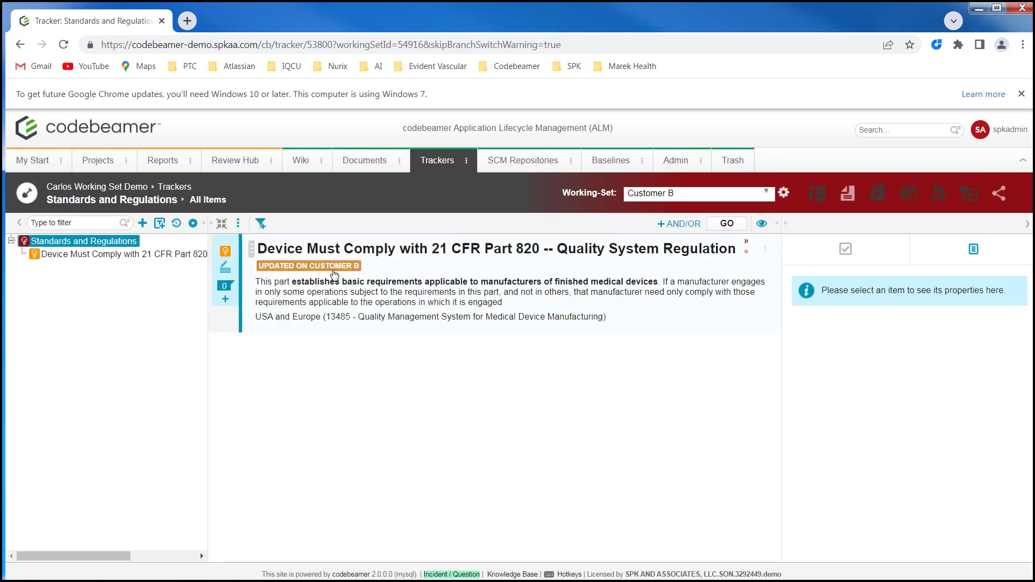
pyautogui.click(333, 266)
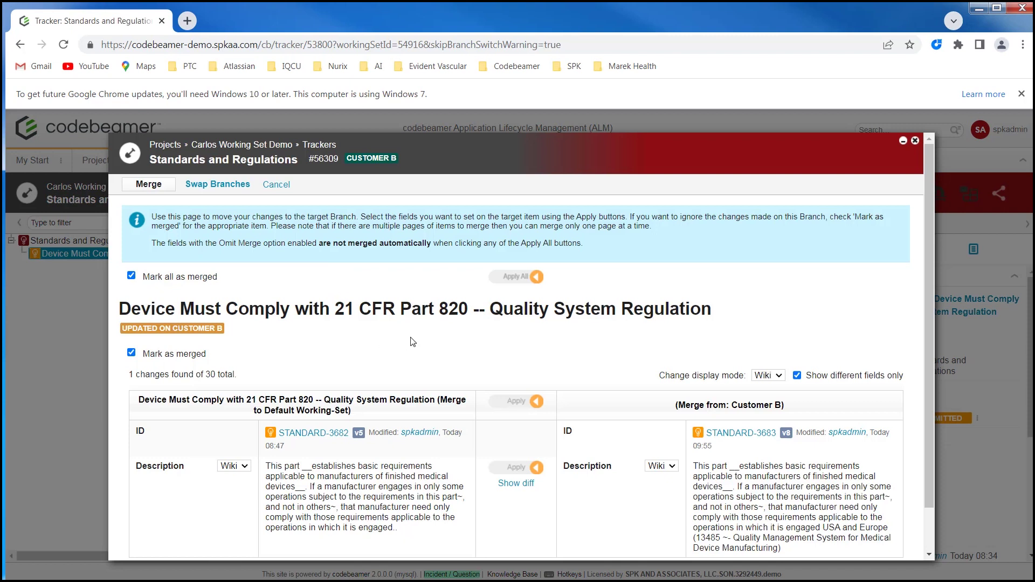
pyautogui.click(515, 484)
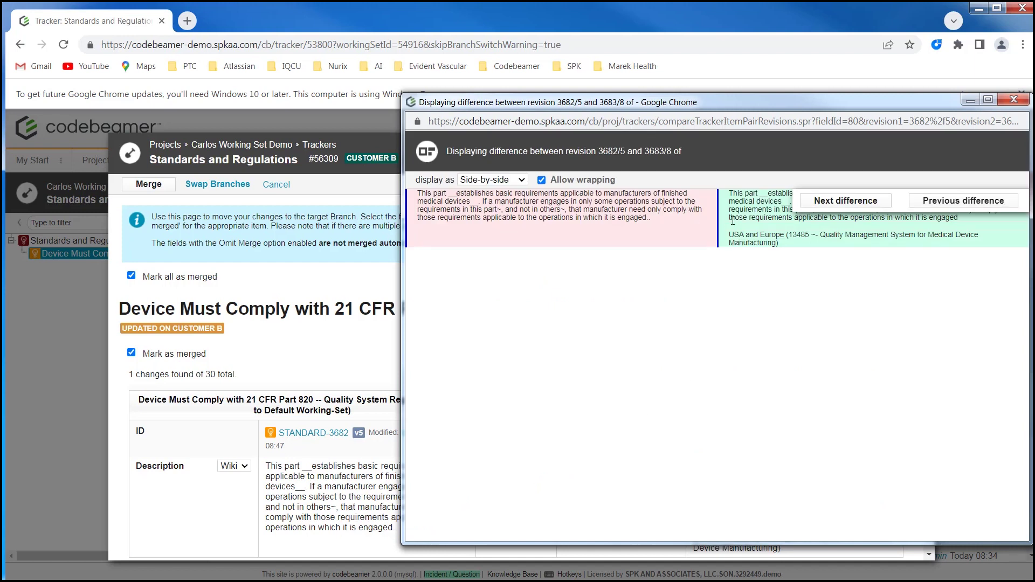
pyautogui.moveTo(835, 102); pyautogui.dragTo(787, 127)
pyautogui.click(979, 122)
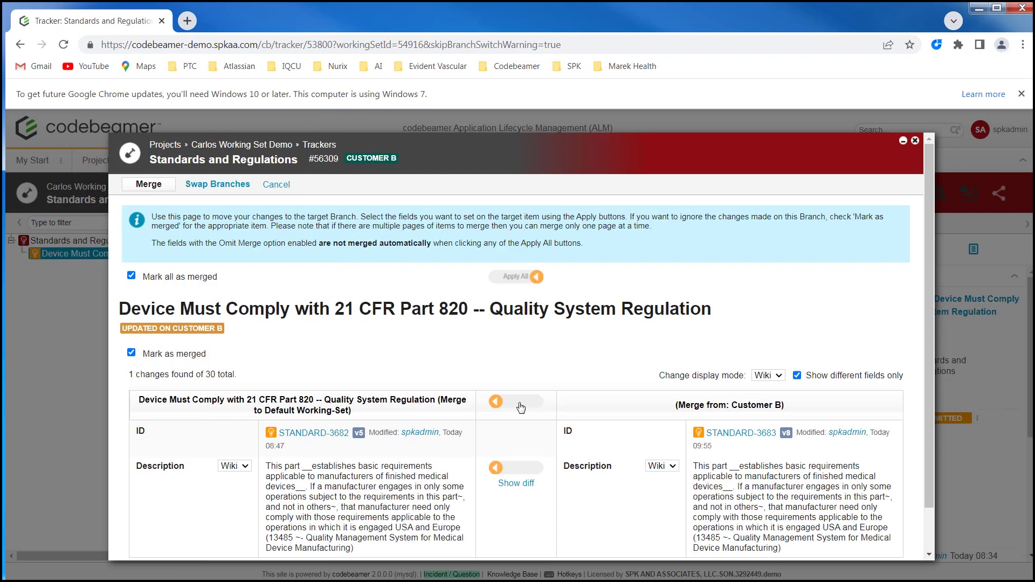
# - Apply all of the item's Customer B changes to the Default Working-Set version and merge them
pyautogui.scroll(-2, 928, 398)
pyautogui.scroll(2, 927, 398)
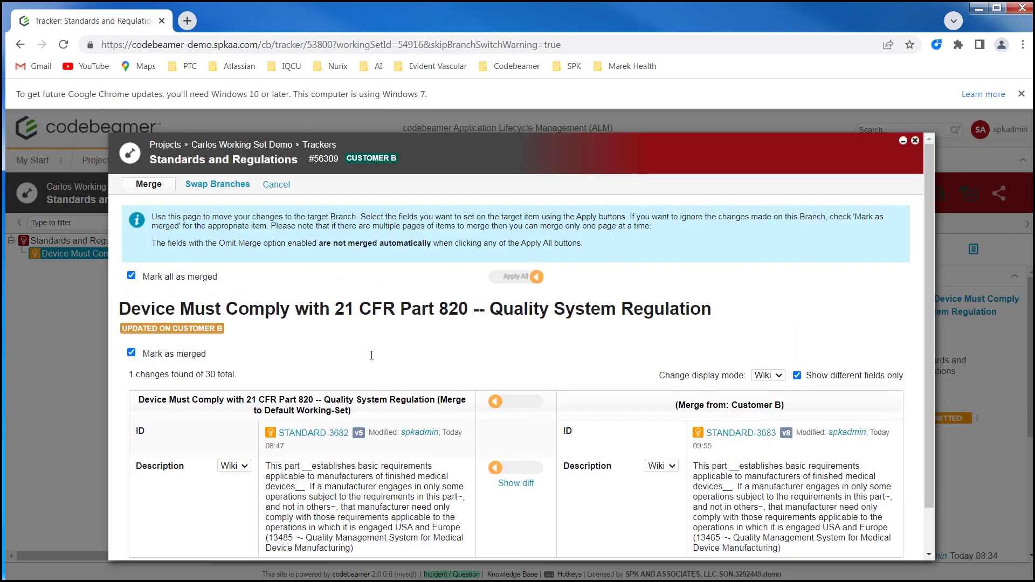
pyautogui.click(147, 185)
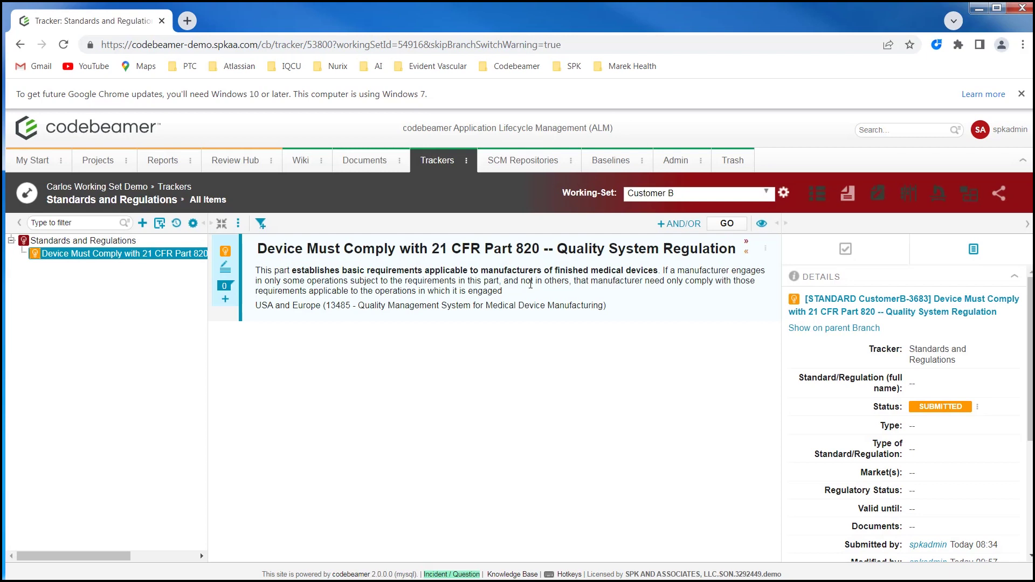
# - Switch to the Default Working-Set and check the merged USA and Europe line in the item's description
pyautogui.click(765, 197)
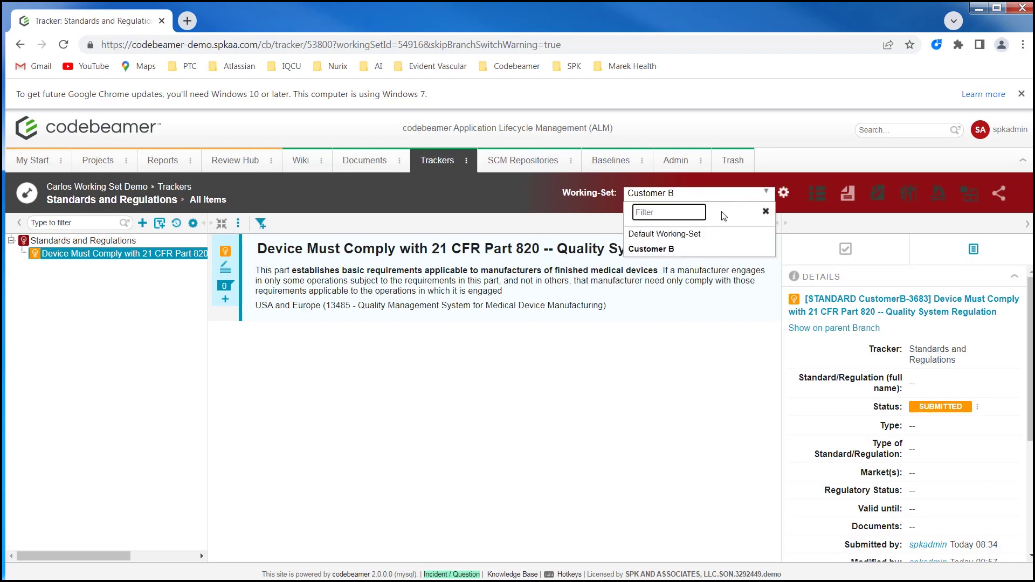
pyautogui.click(691, 234)
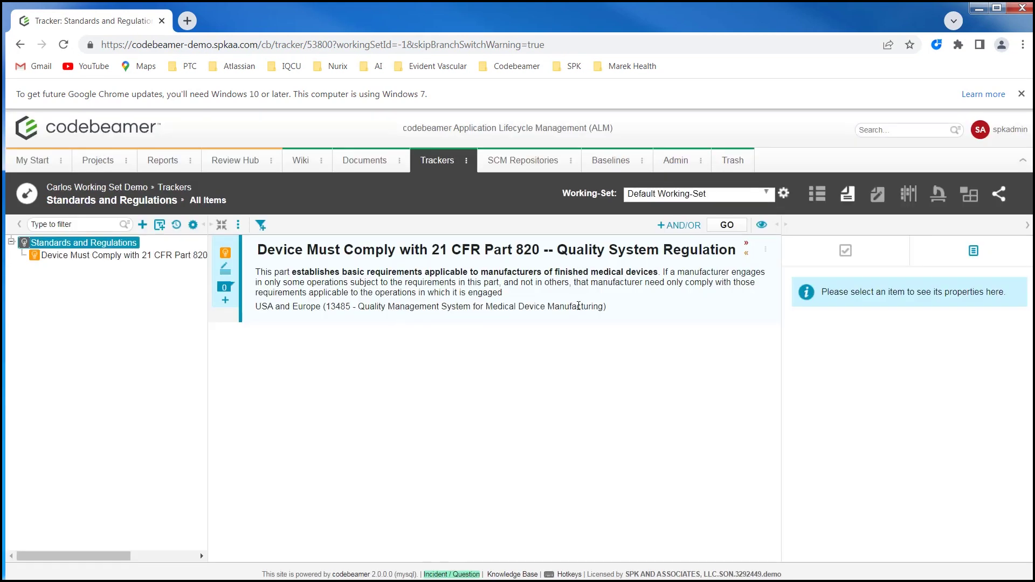
pyautogui.moveTo(611, 312); pyautogui.dragTo(259, 308)
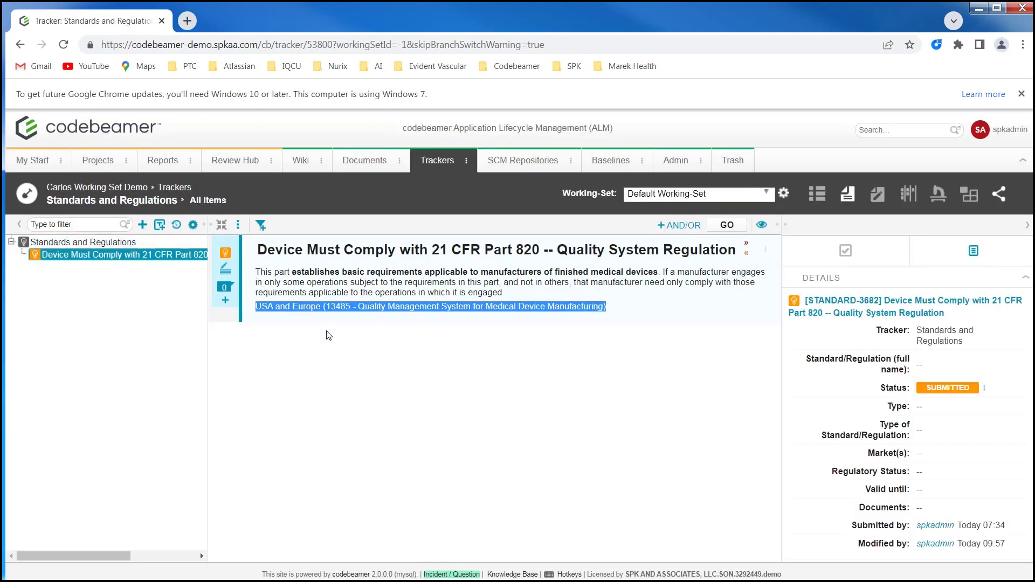
pyautogui.click(654, 390)
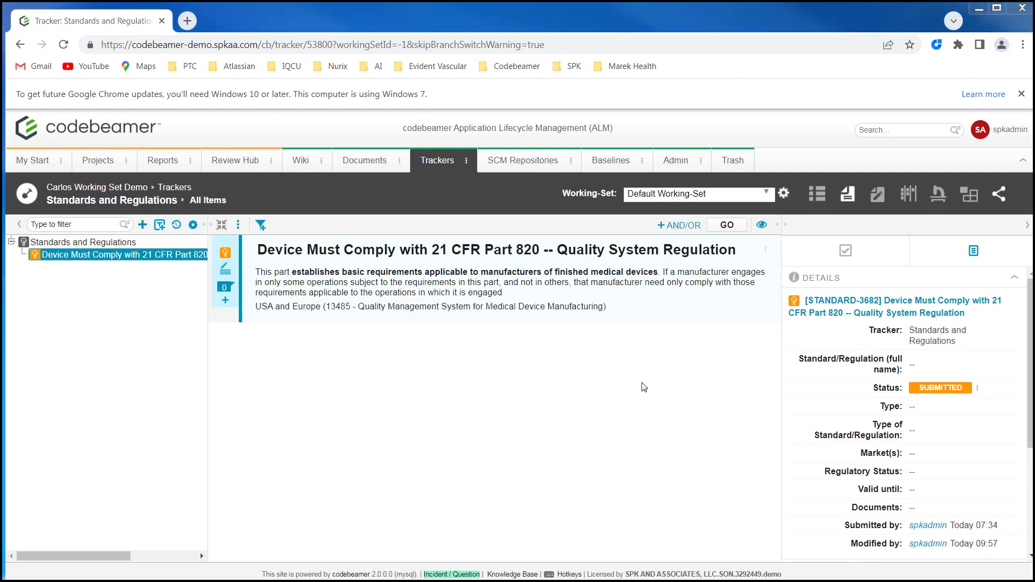
# - Open the tracker's list of available working sets
pyautogui.click(767, 196)
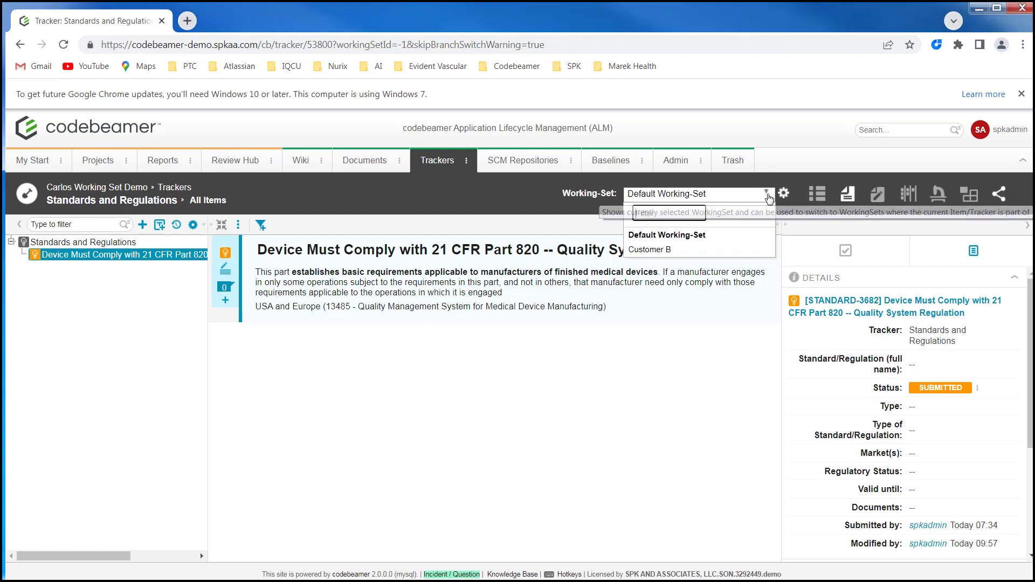